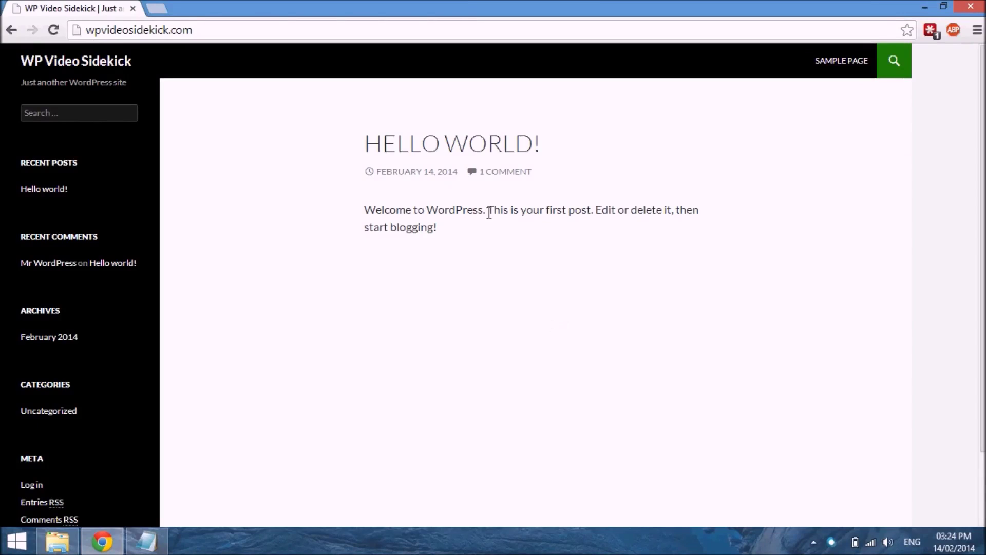
Step: Add /wp-admin/ to the site address to load the WordPress login page
left_click(429, 36)
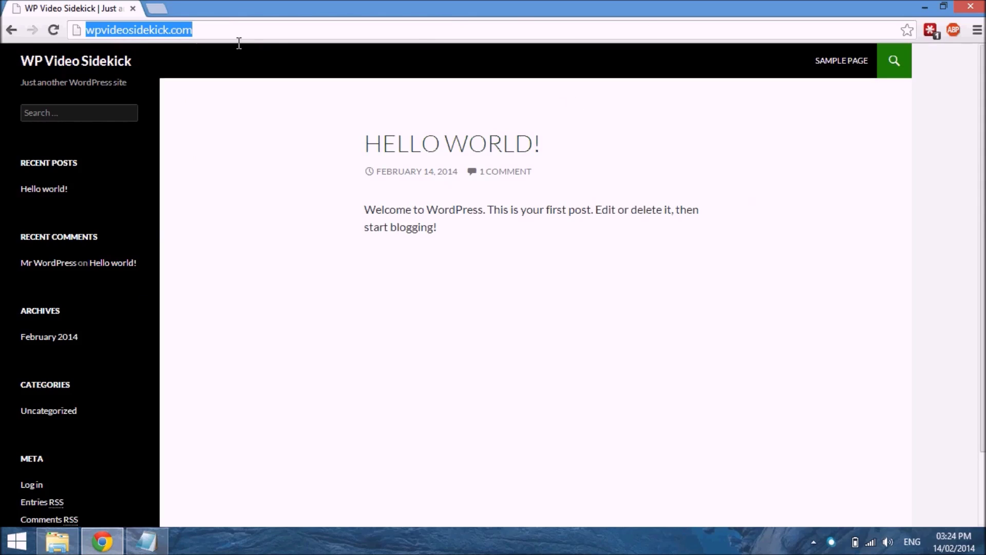
left_click(219, 36)
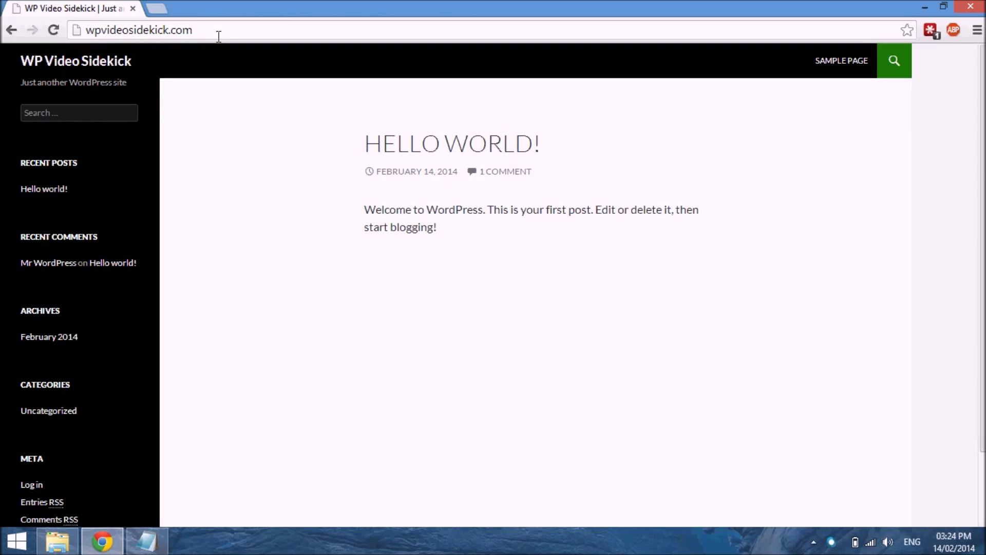
type("/")
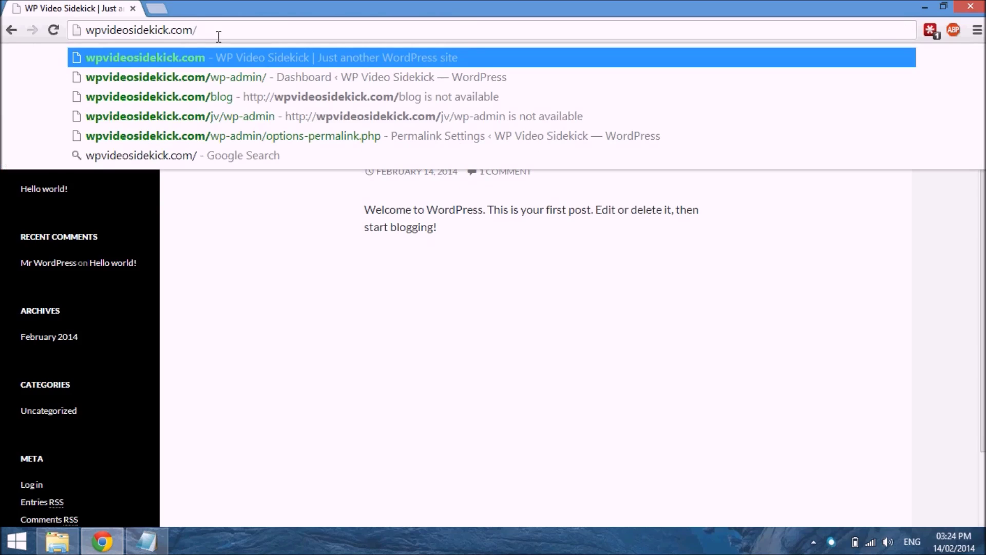
type("wp")
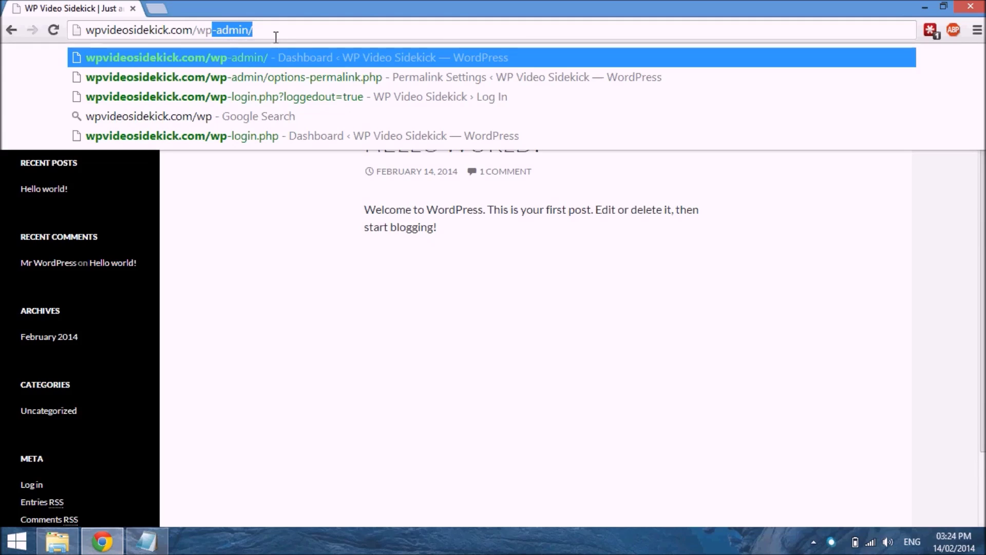
key("Right")
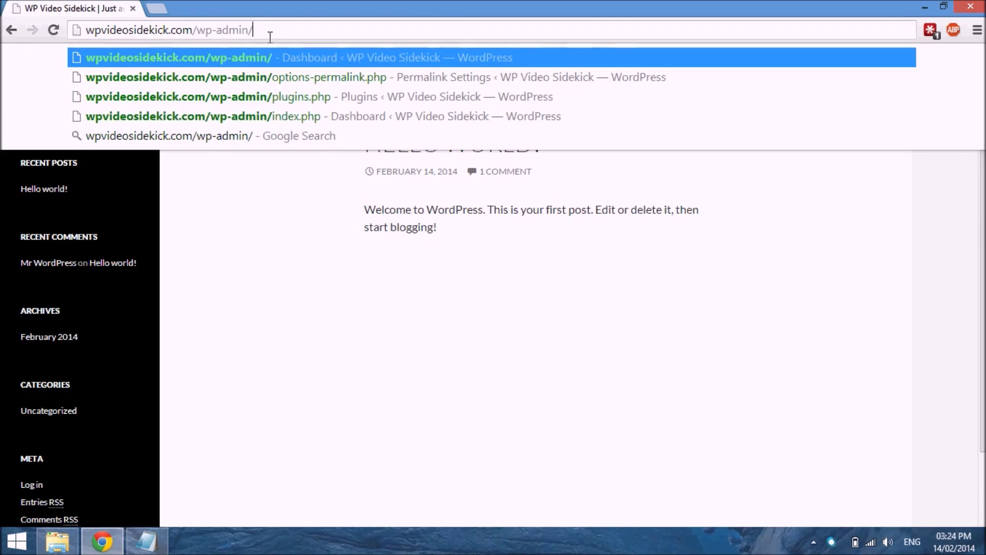
key("Return")
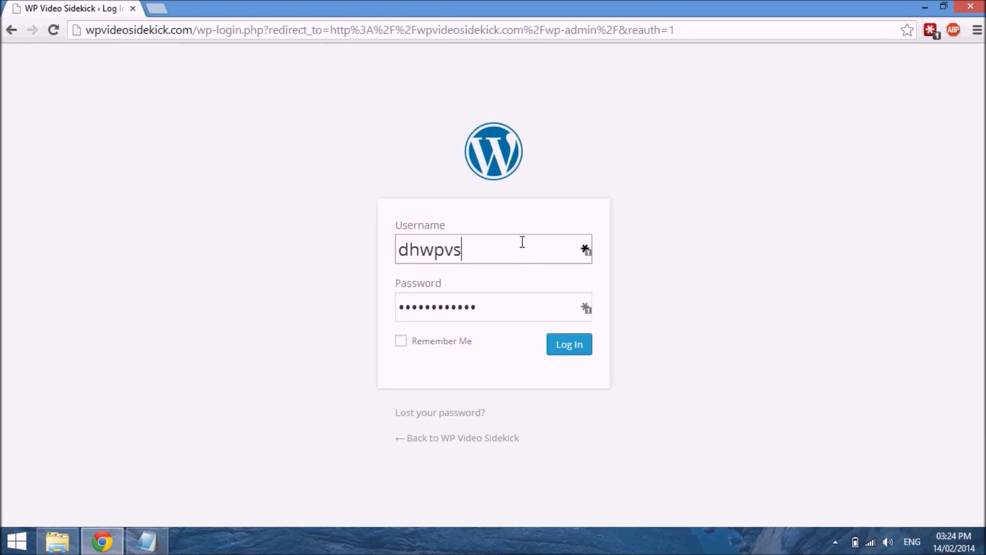
Step: Check the prefilled username and password, then log in to the Dashboard
left_click_drag(475, 257, 396, 257)
left_click_drag(505, 315, 399, 305)
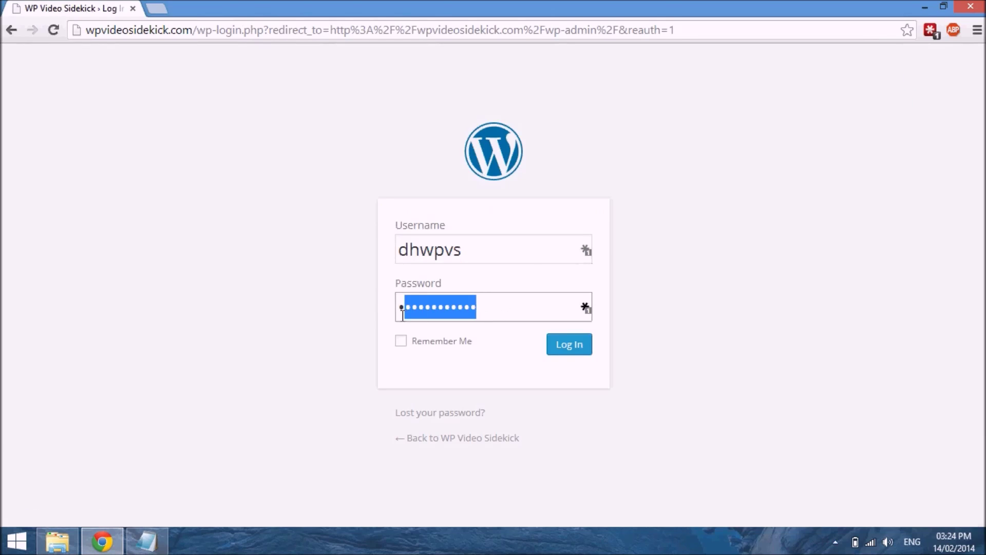
left_click(402, 314)
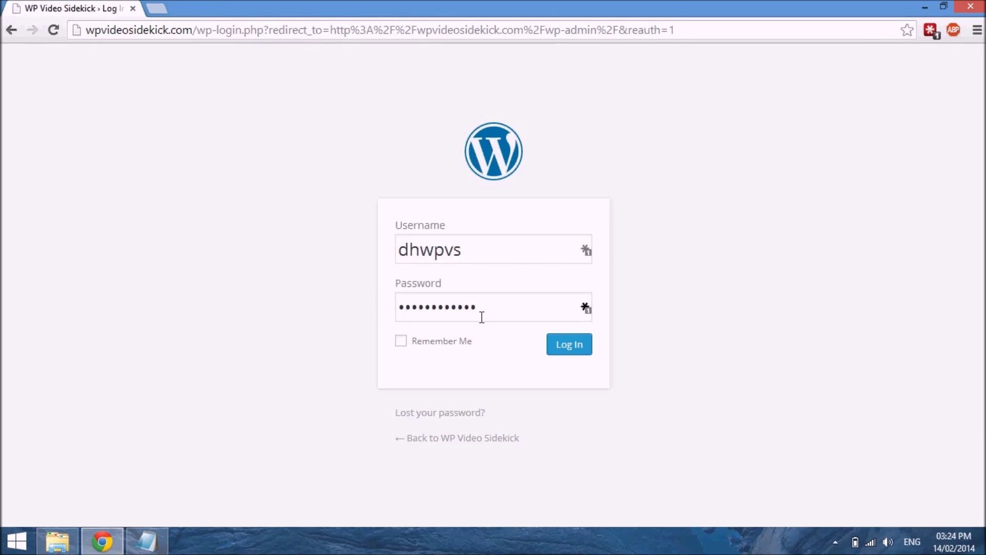
left_click(576, 353)
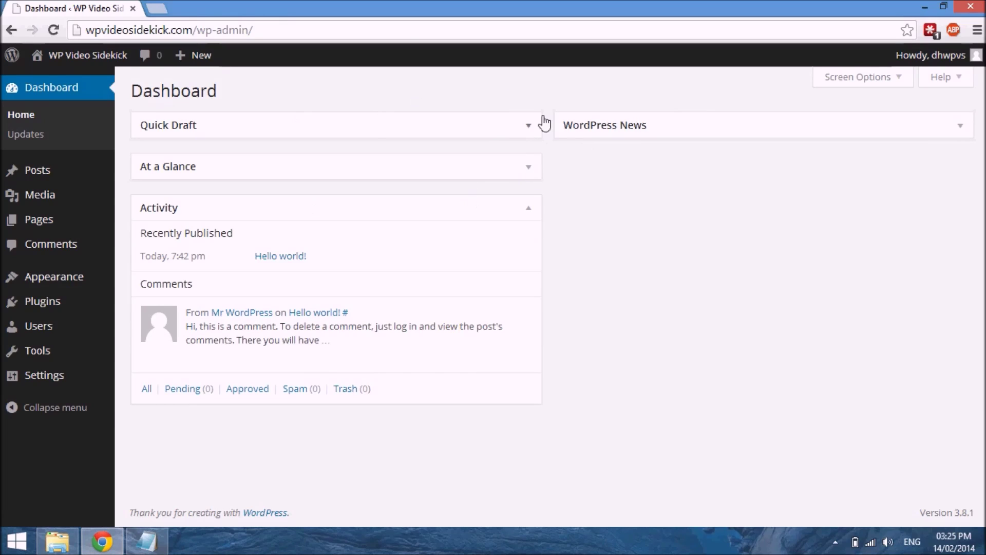
Step: Expand, then collapse, the WordPress News, At a Glance, Quick Draft and Activity widgets
left_click(966, 130)
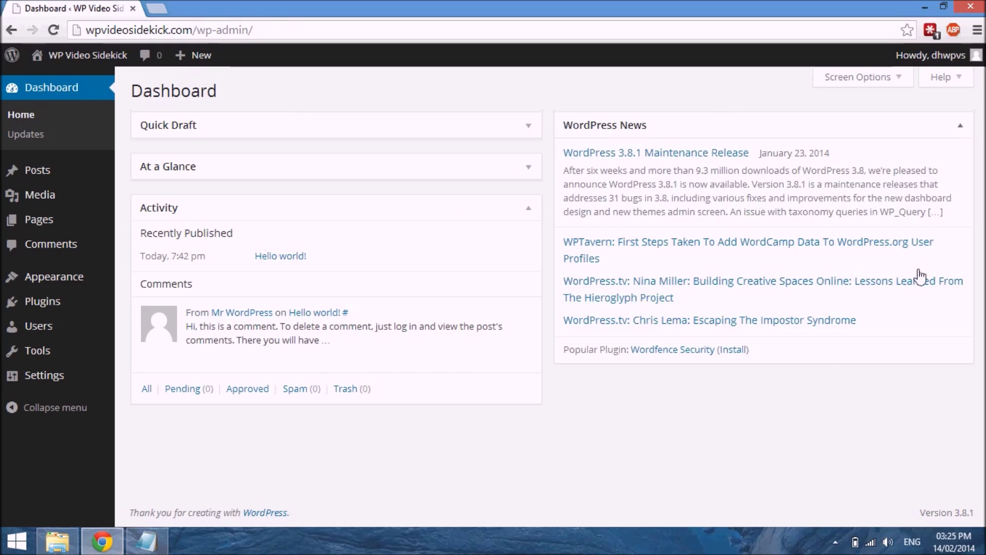
left_click(535, 173)
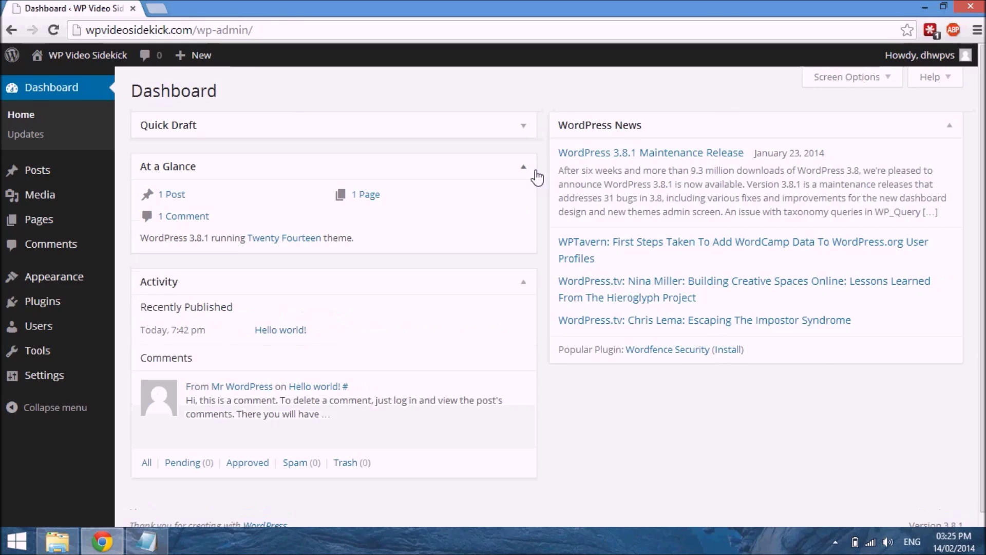
left_click(531, 133)
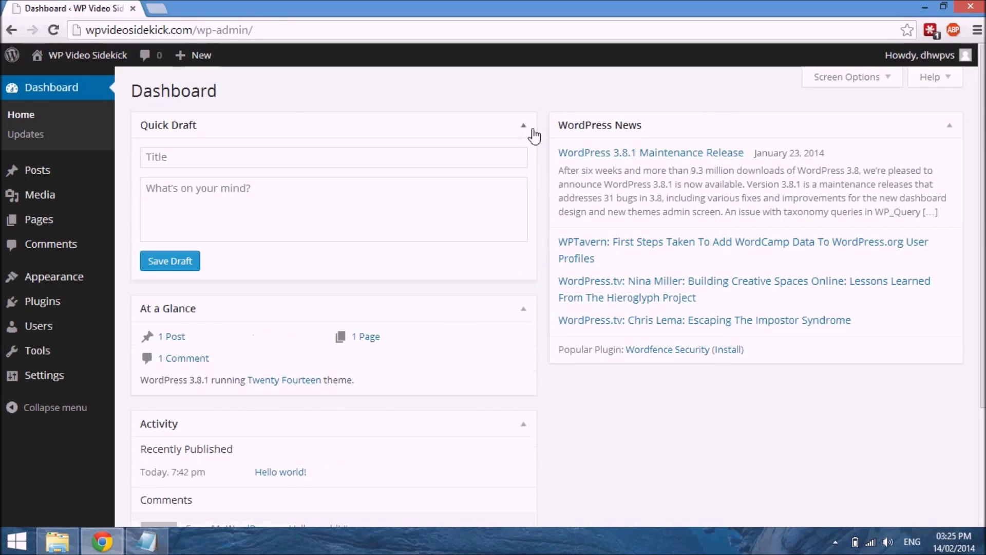
left_click(529, 134)
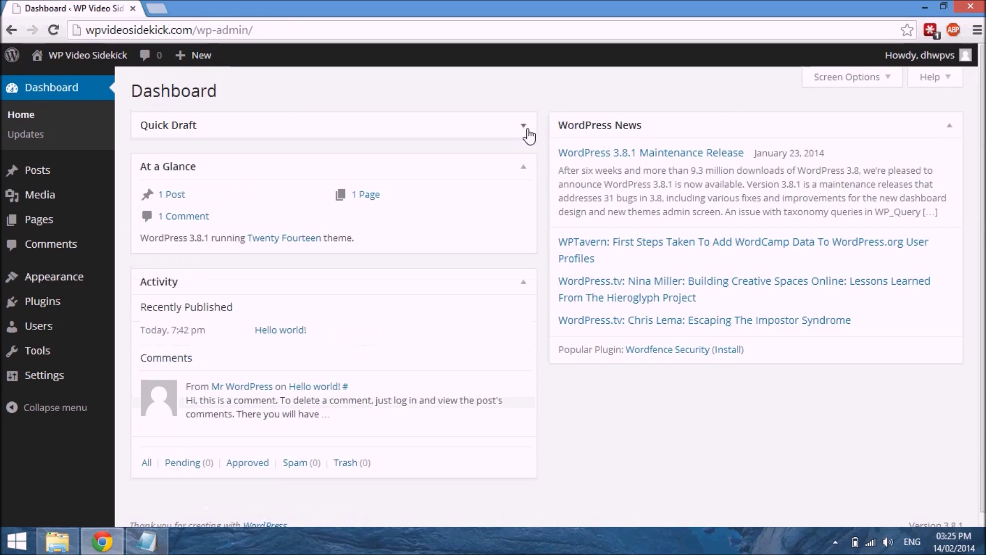
left_click(528, 173)
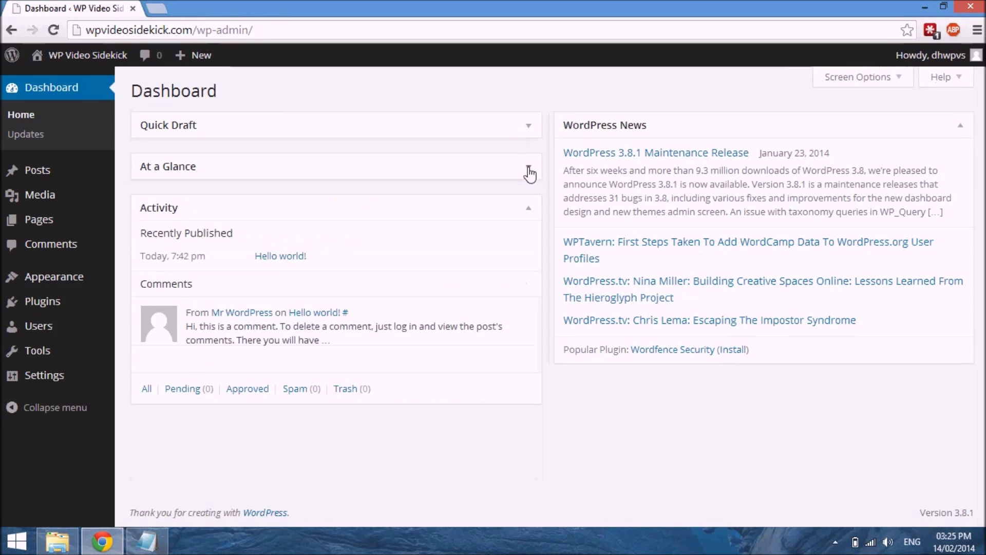
left_click(533, 217)
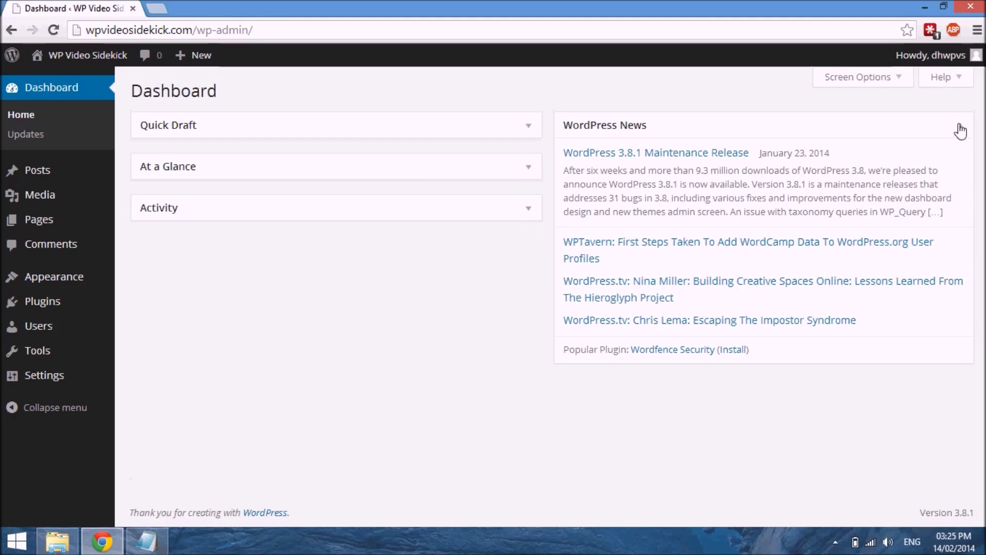
left_click(961, 126)
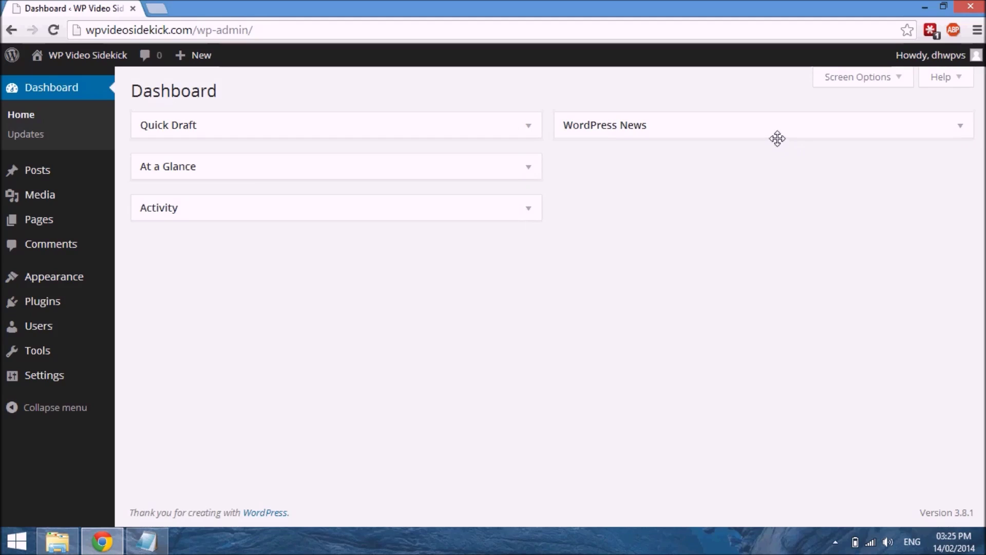
Step: Move Quick Draft into the right column, with WordPress News ending up there too
left_click_drag(775, 139, 375, 203)
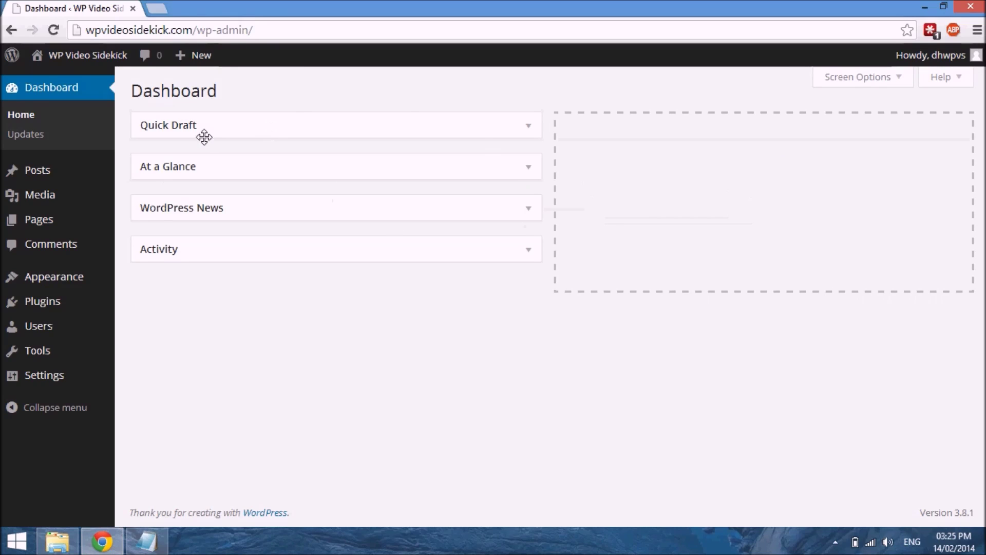
left_click_drag(204, 134, 685, 139)
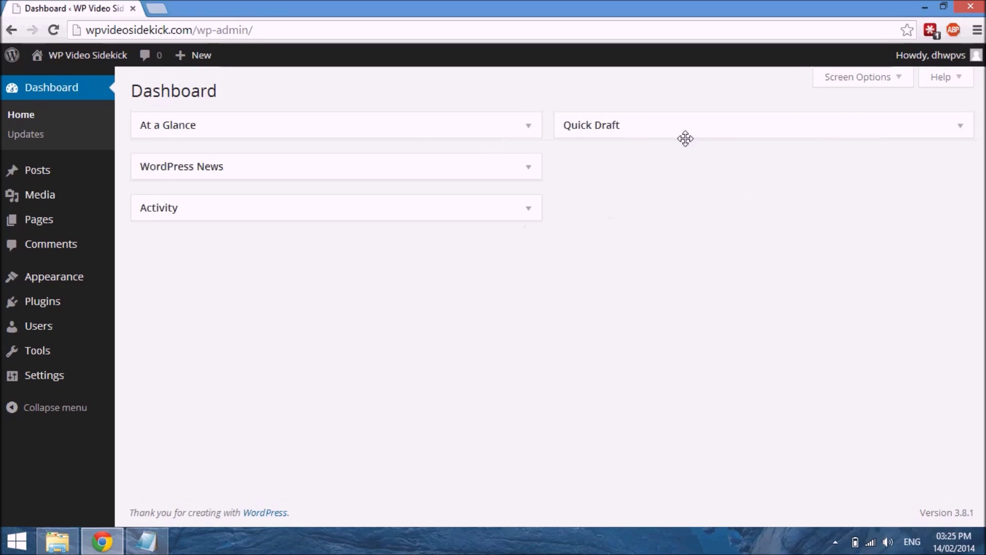
left_click_drag(498, 176, 843, 180)
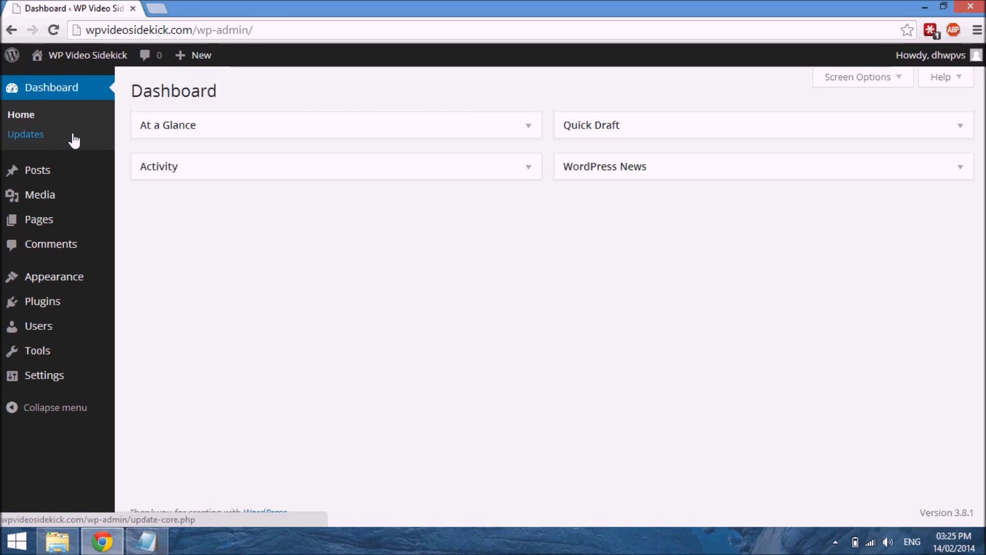
left_click(32, 137)
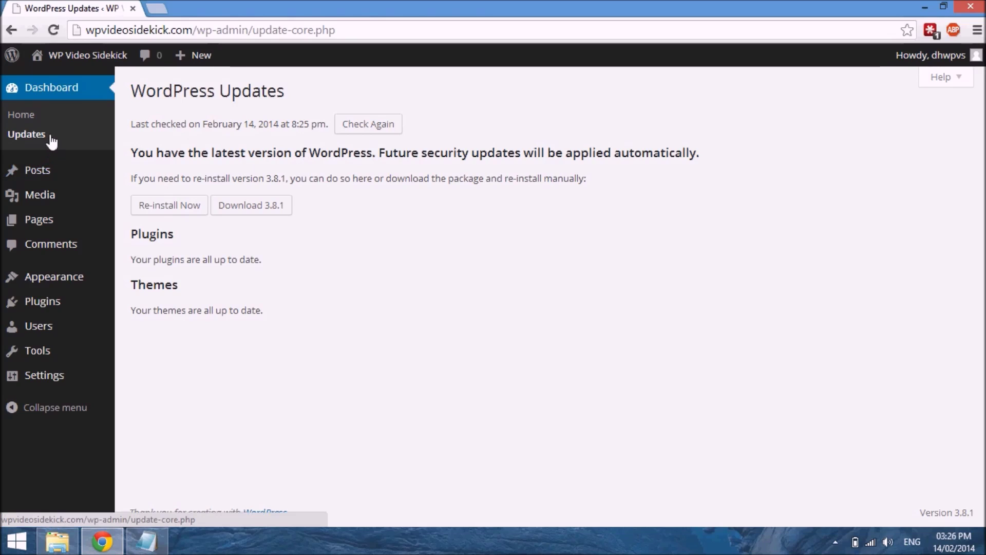
mouse_move(46, 175)
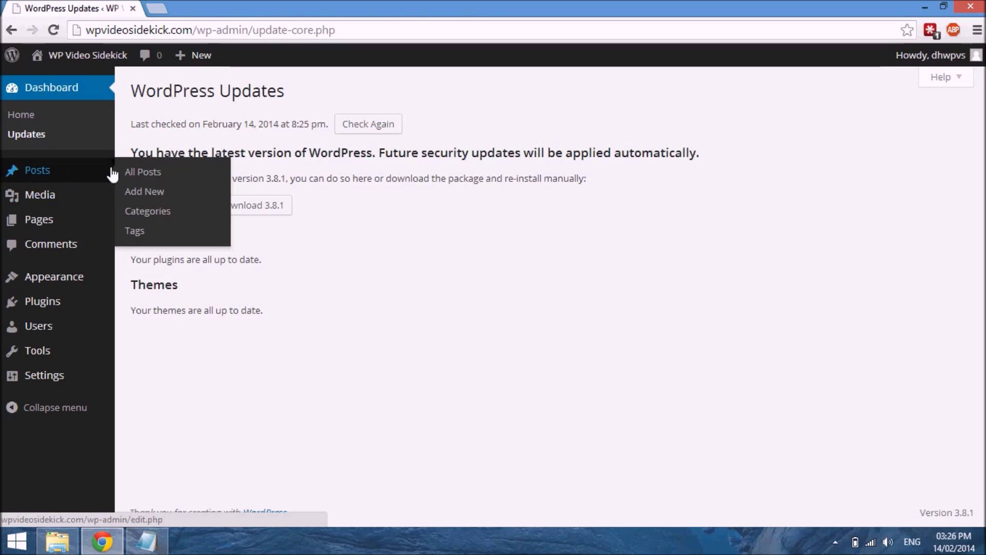
Step: Look at the Posts list, then return to the Dashboard home
left_click(63, 171)
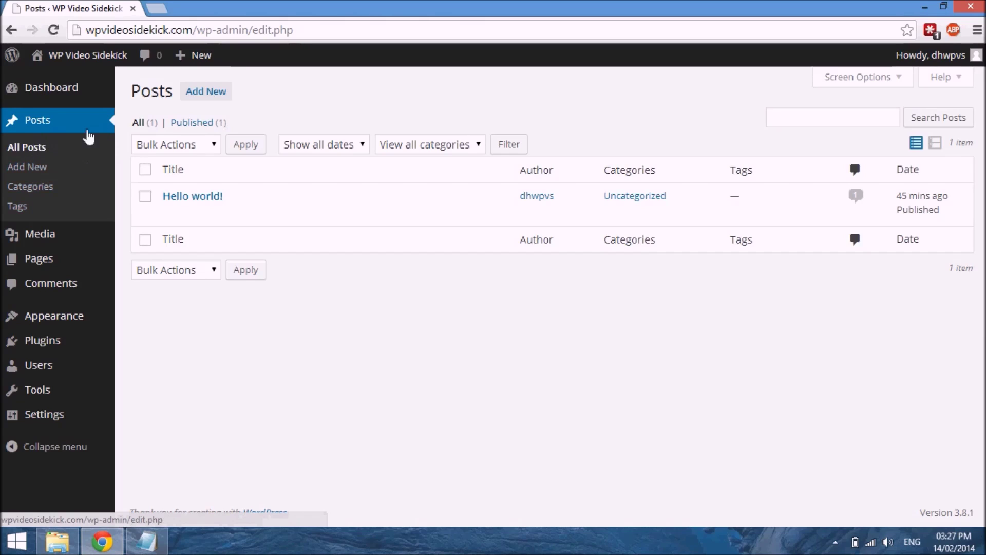
mouse_move(48, 94)
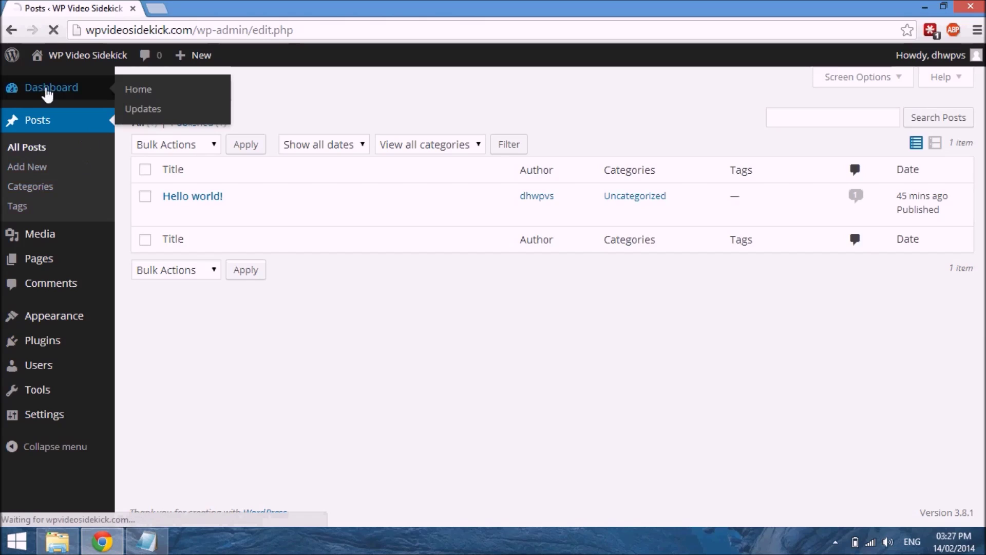
left_click(47, 94)
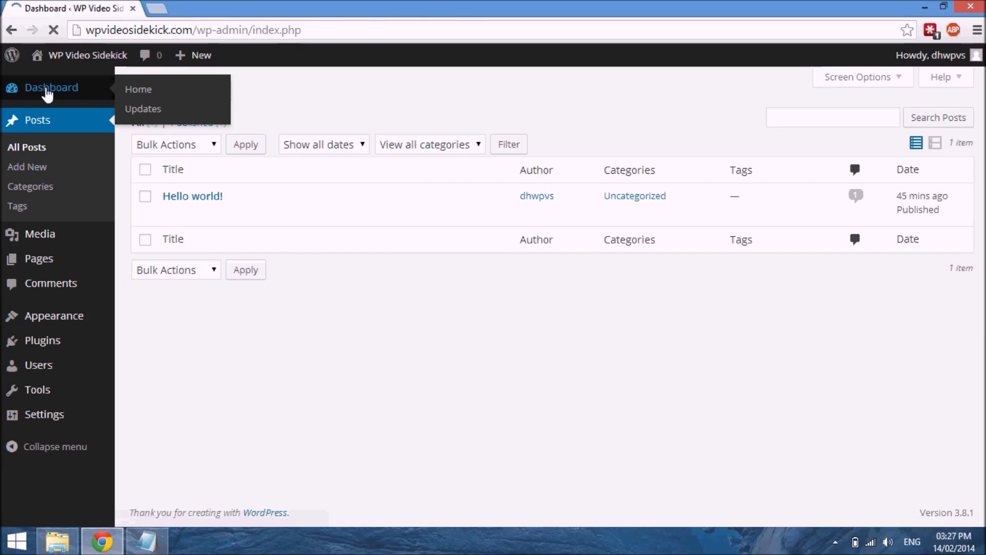
Step: Go to Settings > Permalinks, where Default is still the URL structure
mouse_move(48, 378)
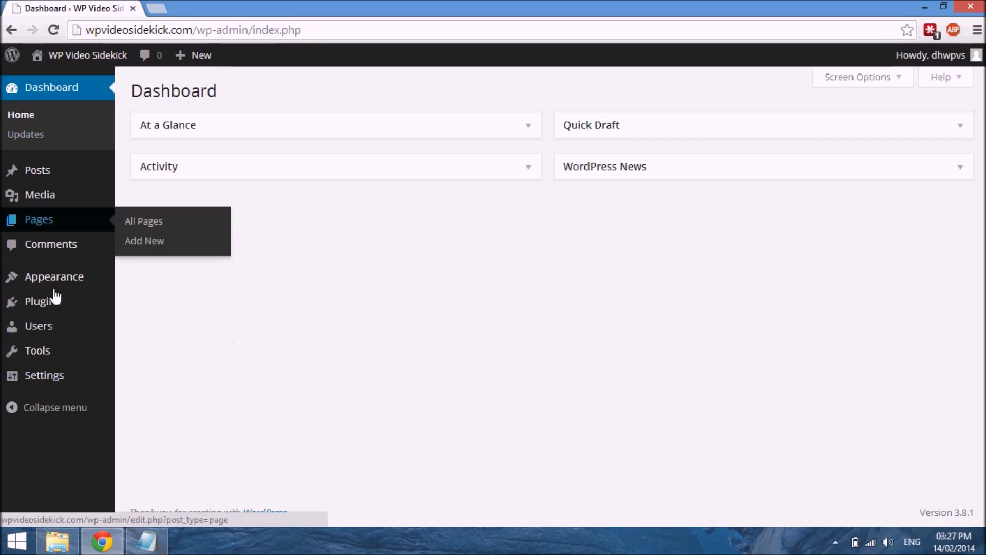
mouse_move(56, 377)
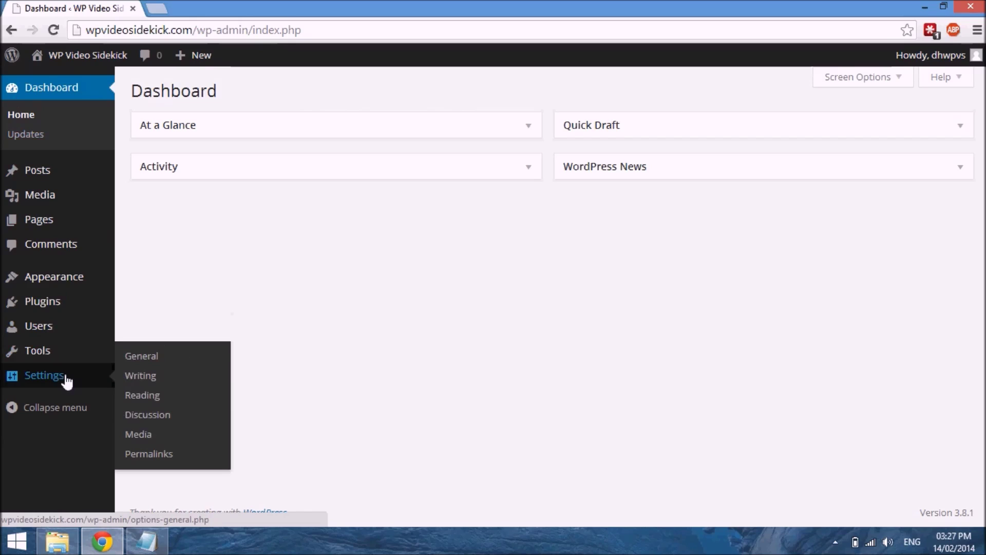
left_click(144, 455)
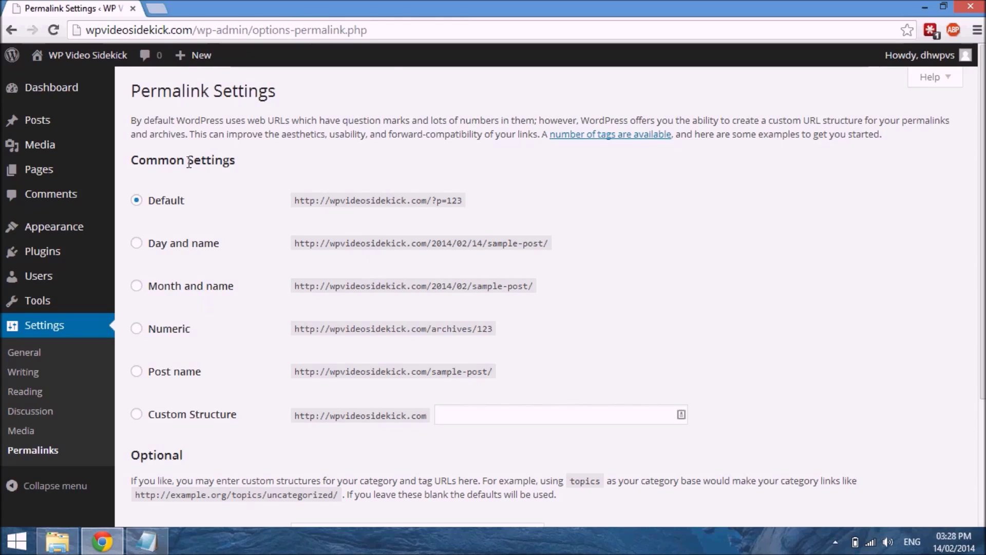
Step: Go to Pages > All Pages, which lists only Sample Page
mouse_move(57, 170)
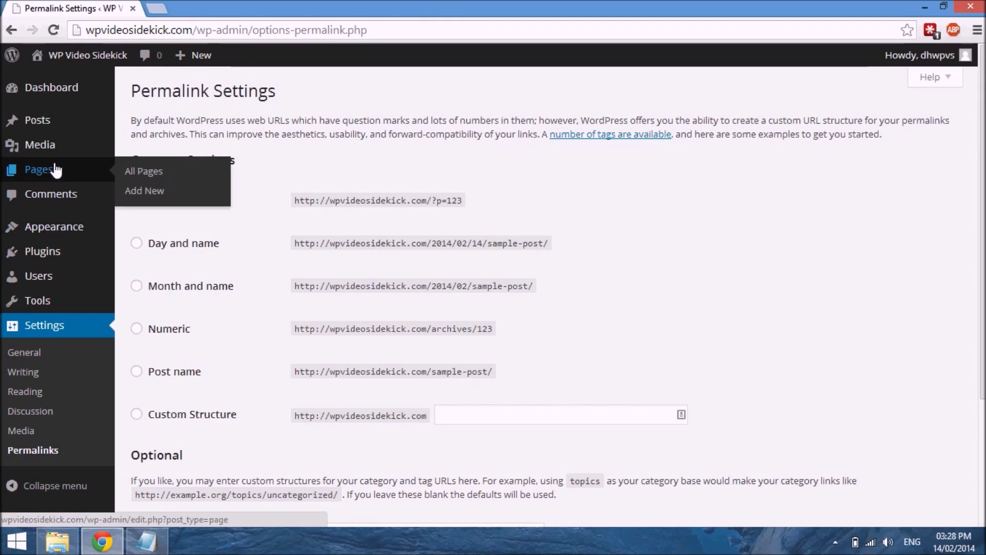
left_click(132, 171)
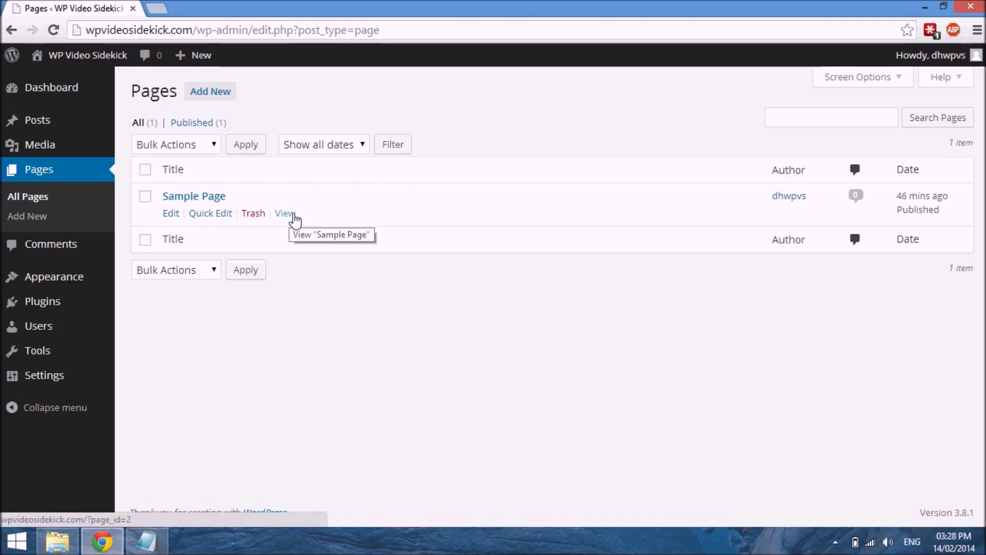
Step: Open Sample Page's ?page_id=2 view in a new tab, then return to the admin Pages list
right_click(295, 219)
left_click(328, 230)
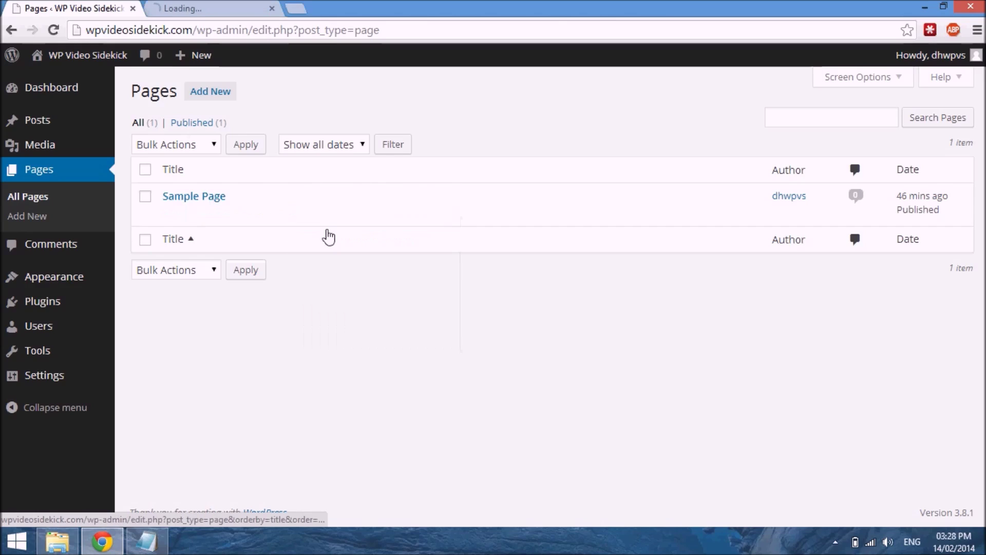
left_click(226, 7)
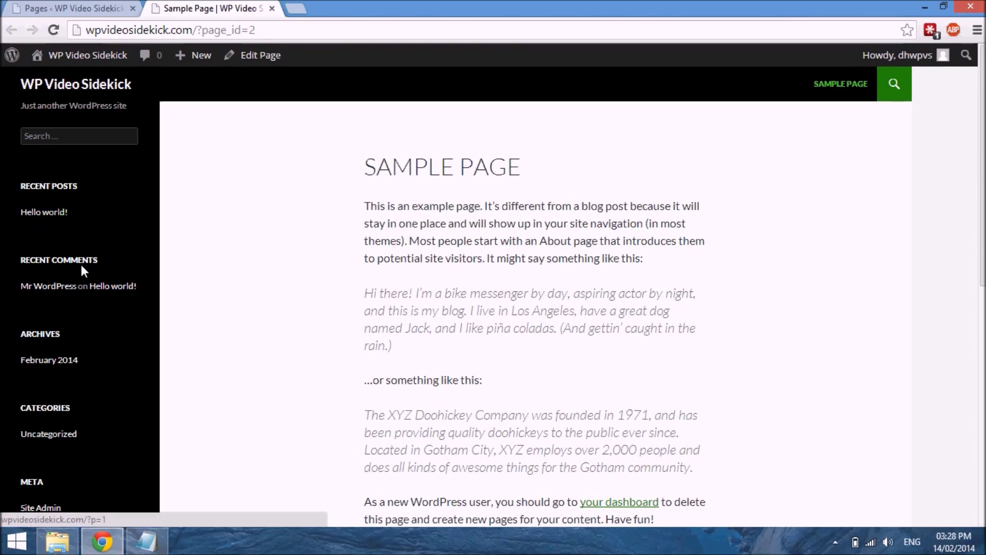
left_click(100, 7)
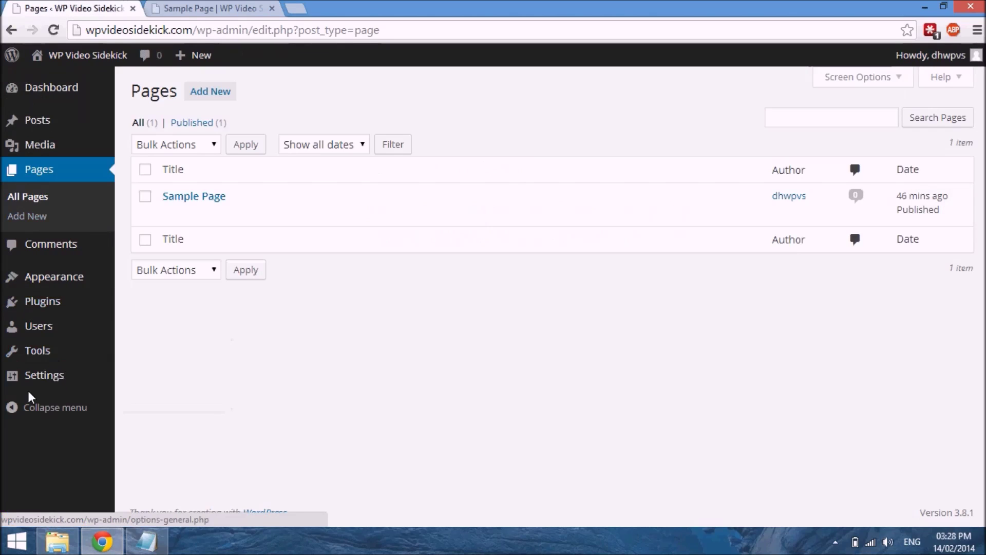
Step: Change the permalink structure from Default to Post name (/%postname%/) and save it
mouse_move(11, 381)
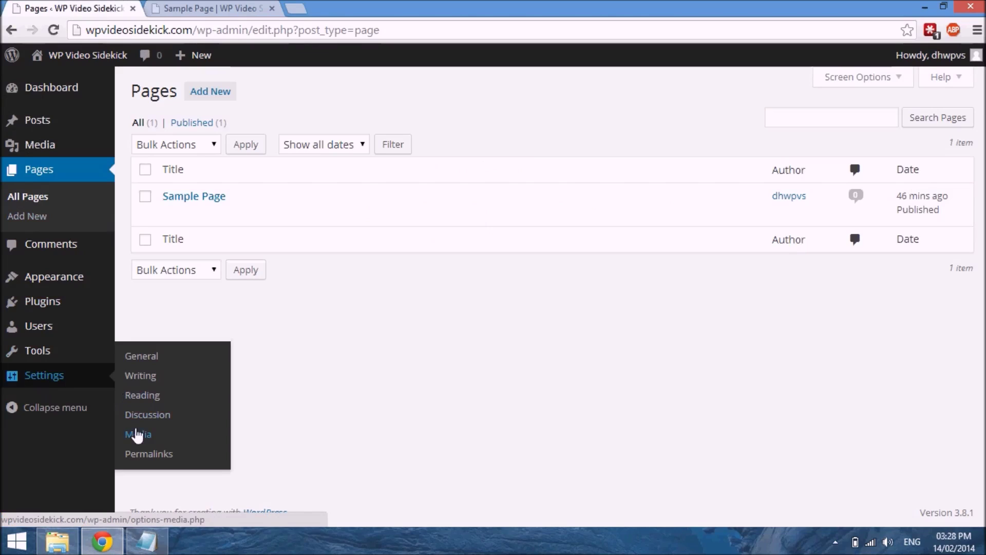
left_click(144, 457)
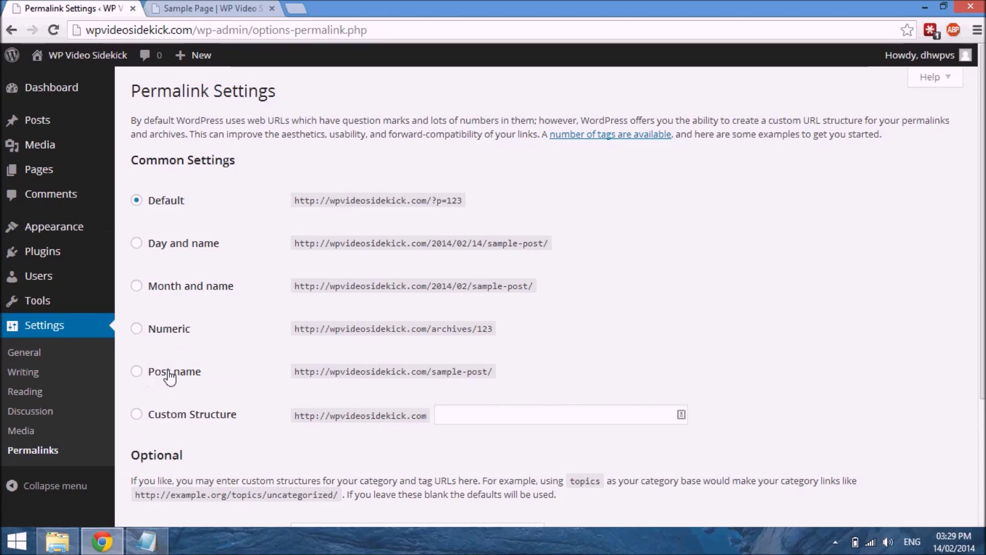
left_click(136, 371)
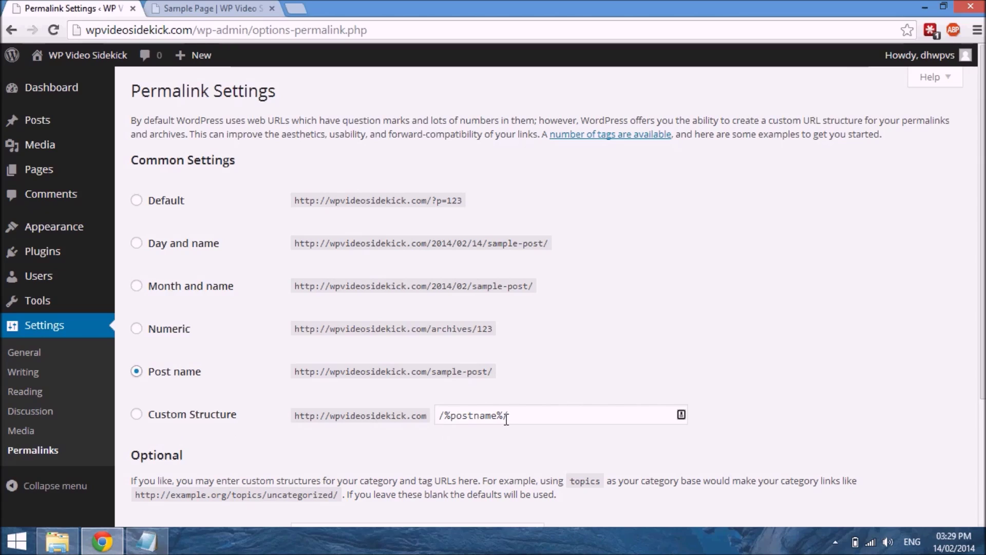
scroll(492, 409, "down", 3)
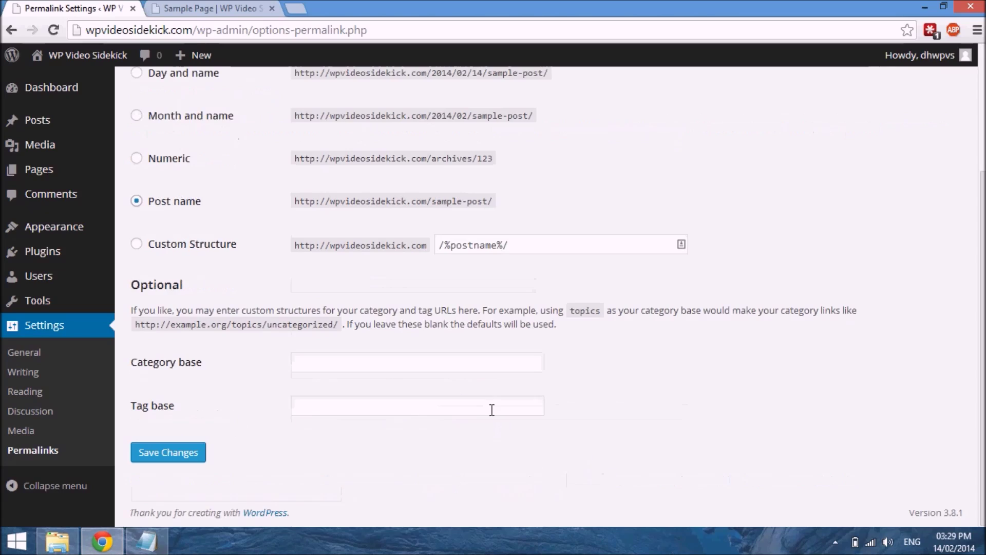
left_click(198, 464)
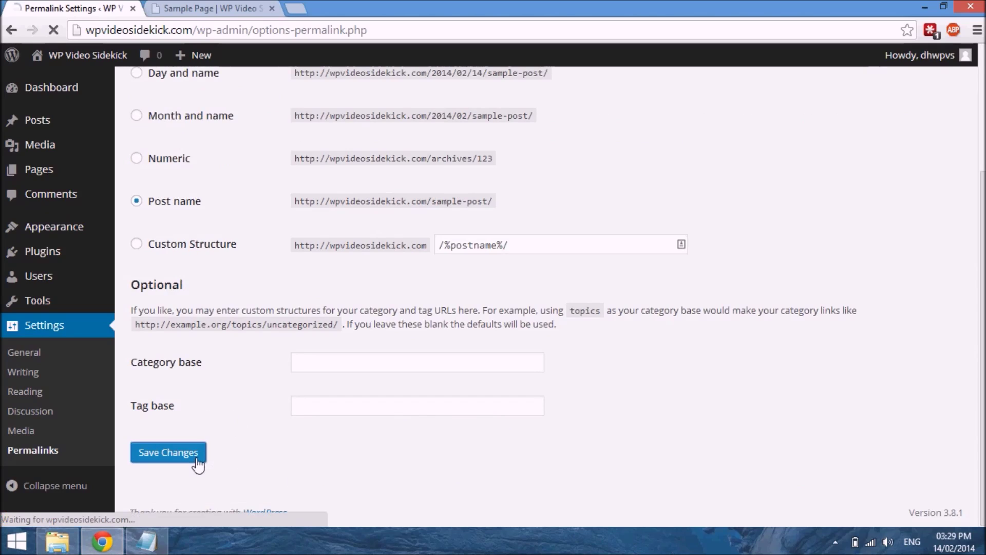
Step: Reload the Sample Page tab and confirm its address is now /sample-page/
left_click(227, 9)
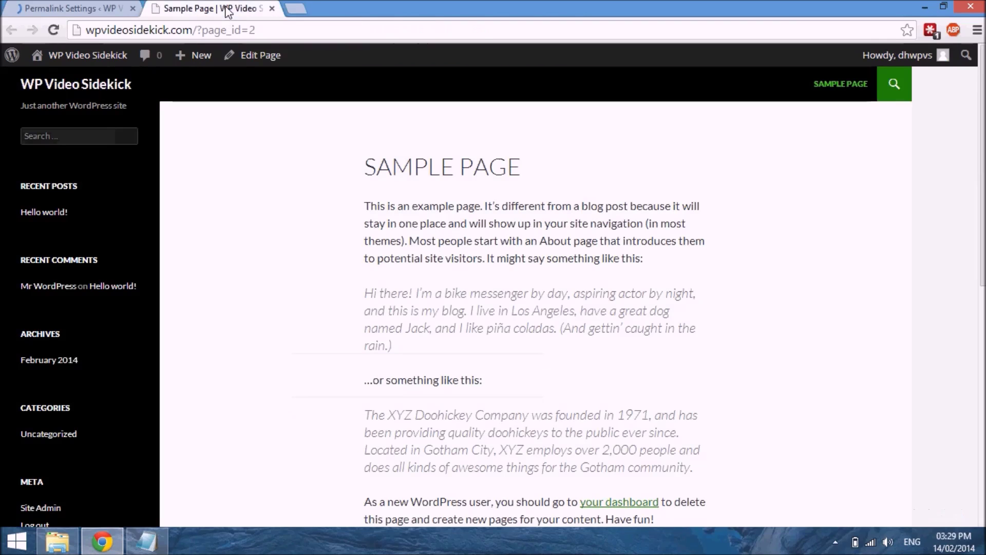
left_click(54, 30)
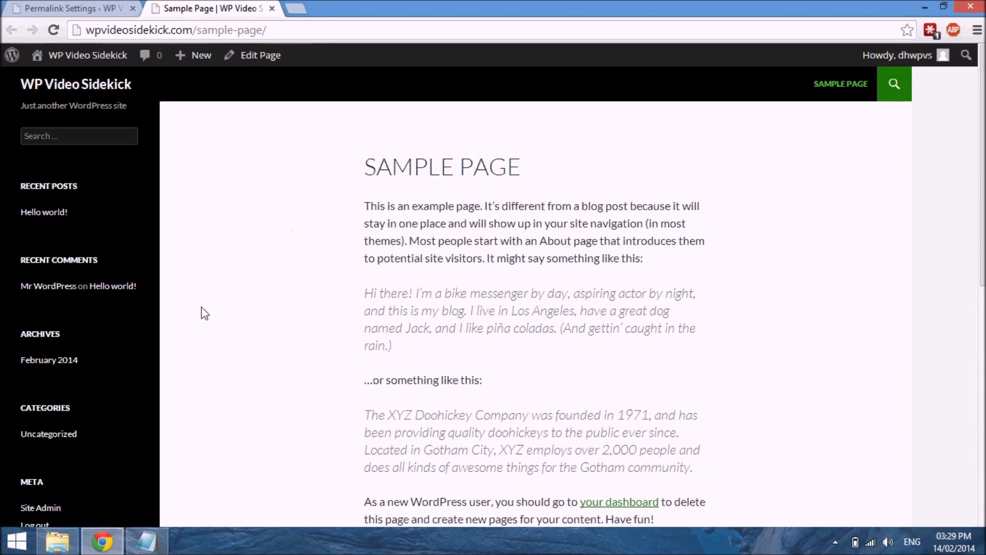
scroll(161, 359, "down", 7)
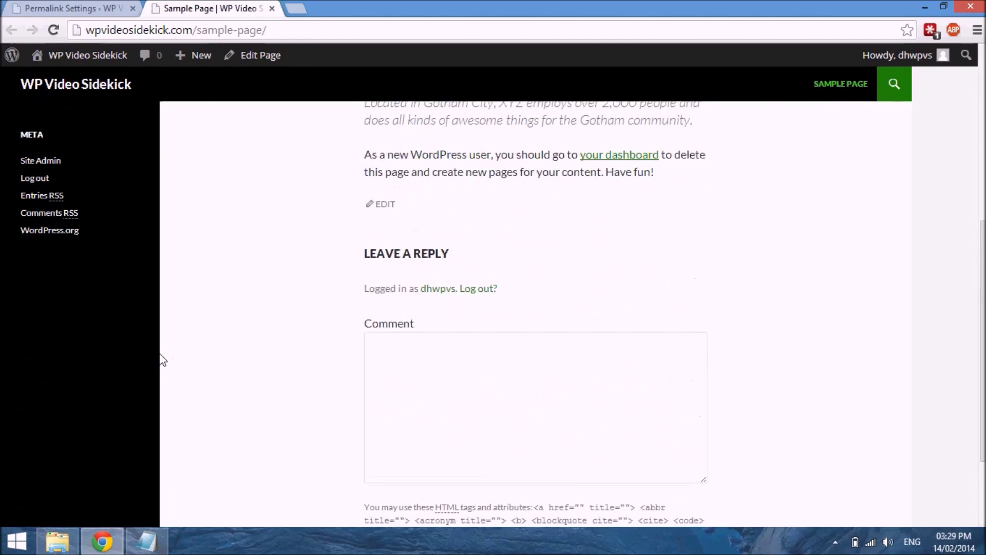
scroll(162, 360, "up", 7)
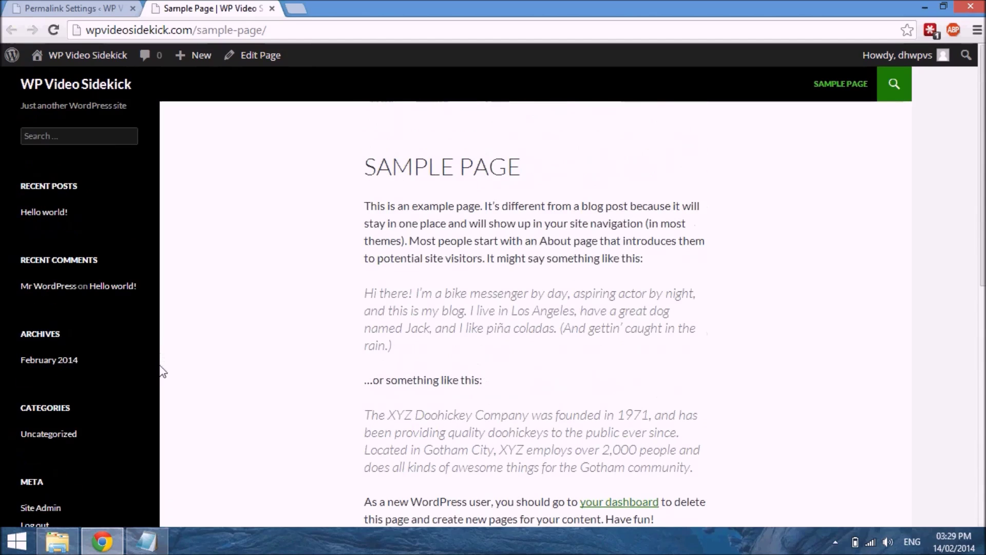